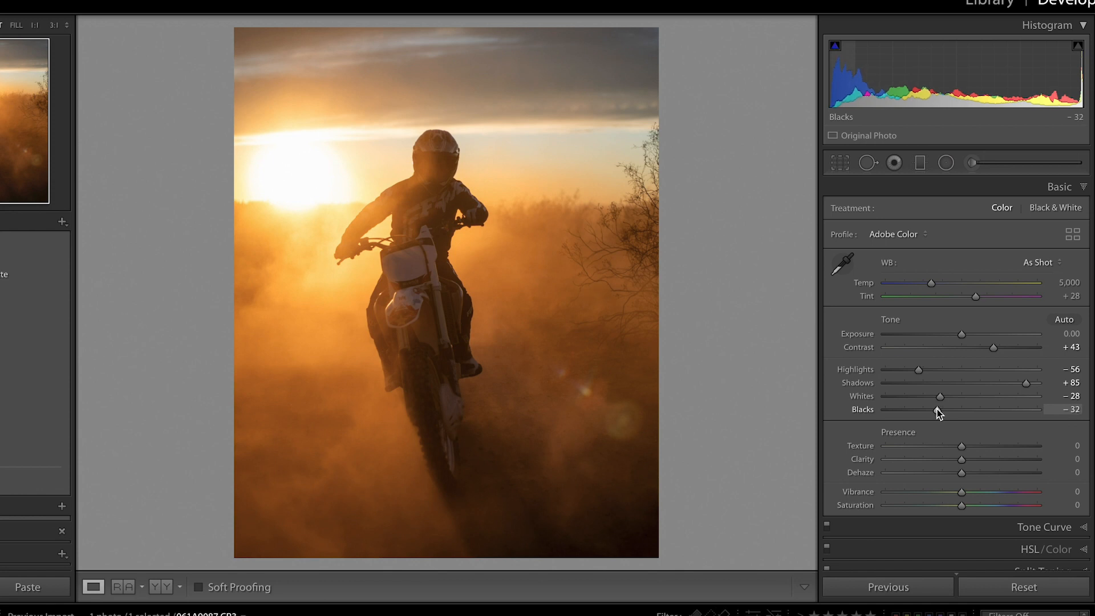
Set the photo's clarity to -6, the white balance temperature to 4,294 and the tint to +17.
drag(961, 462, 956, 464)
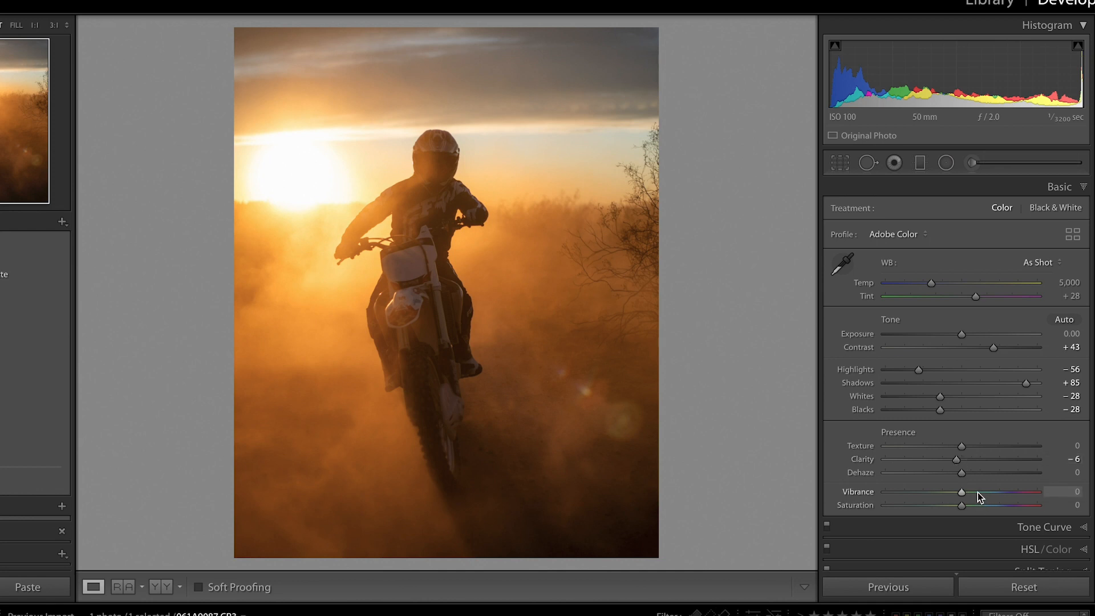
click(919, 284)
drag(964, 297, 969, 296)
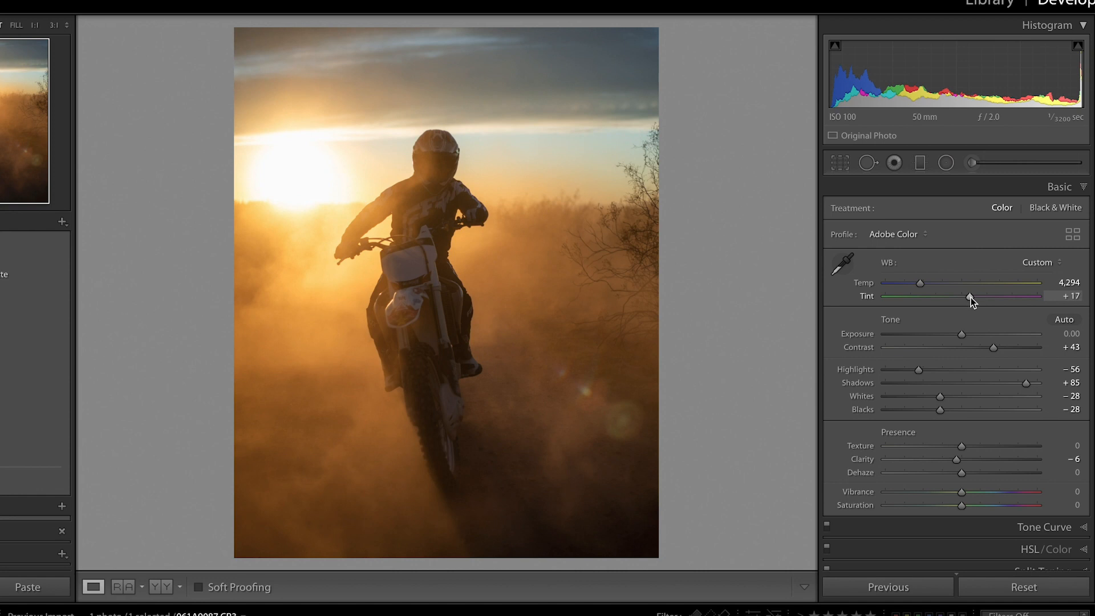
Shape the RGB point curve with a lifted black point, darker shadows, anchored midtones, raised highlights and the white point lowered to 95.7%.
scroll(1028, 491, down, 1)
click(1028, 492)
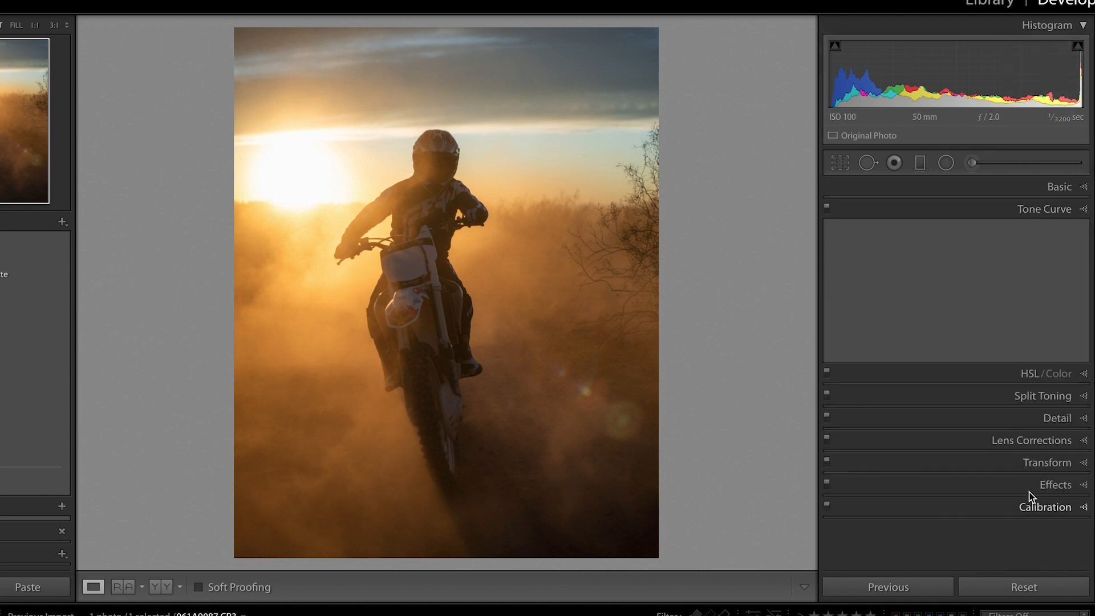
drag(901, 373, 867, 388)
drag(934, 359, 951, 326)
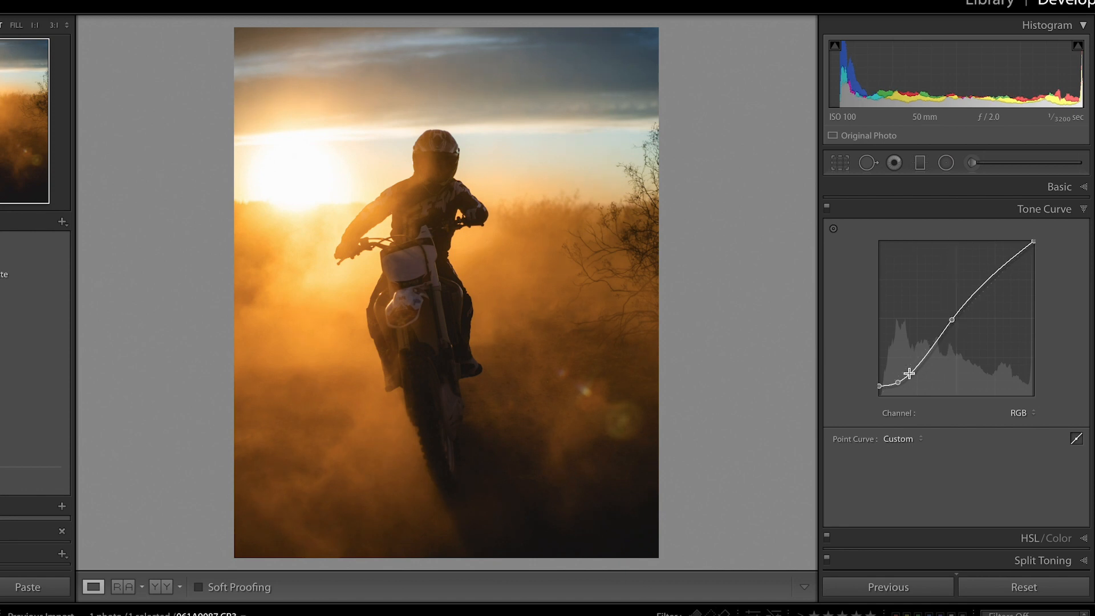
drag(915, 365, 917, 363)
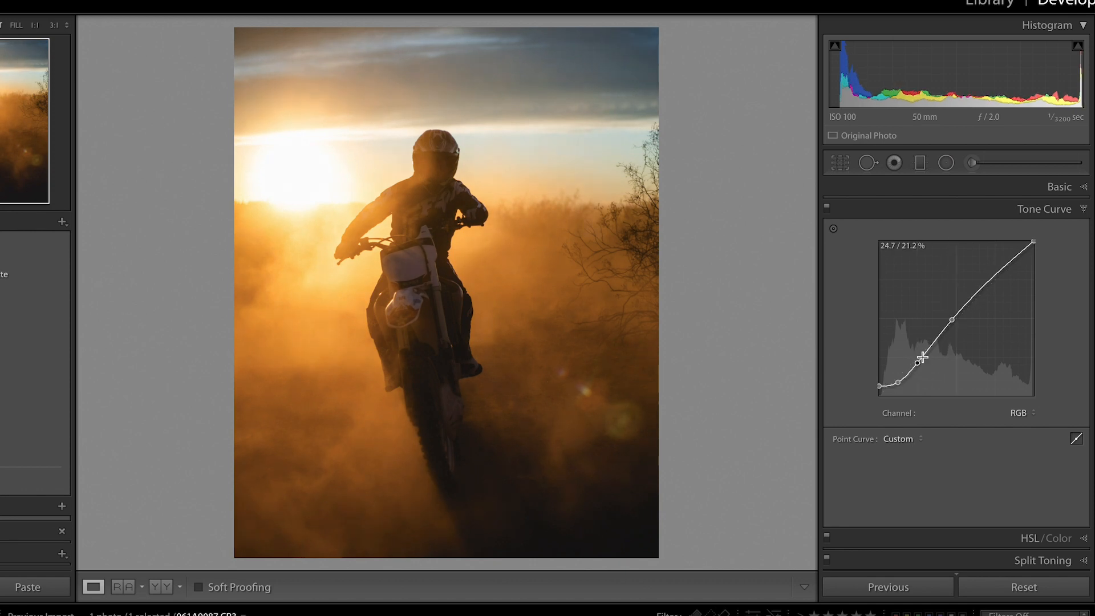
drag(992, 276, 991, 273)
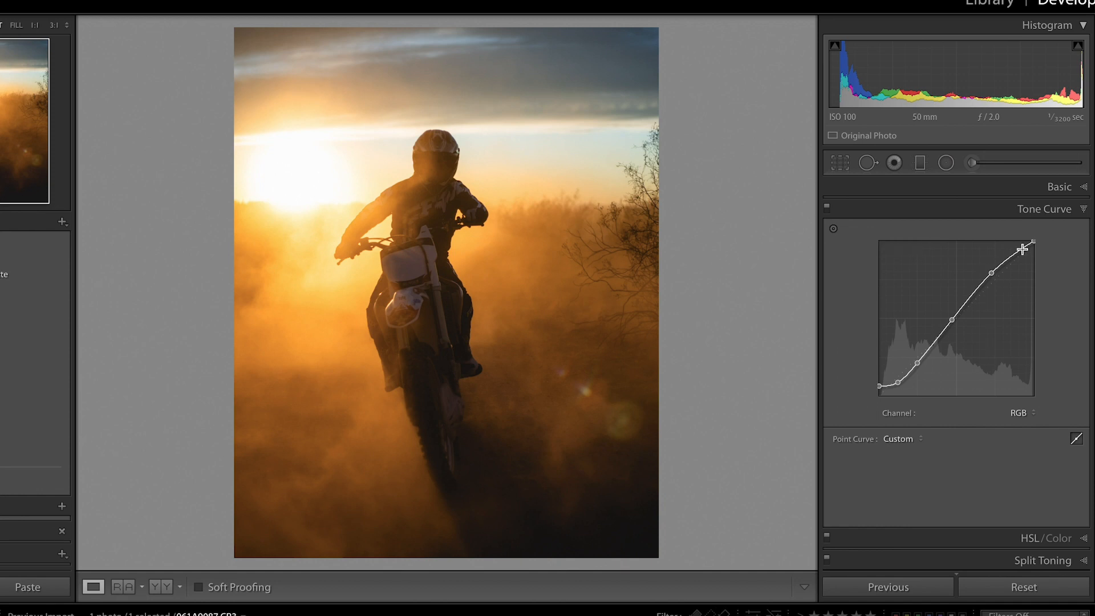
drag(1034, 244, 1041, 248)
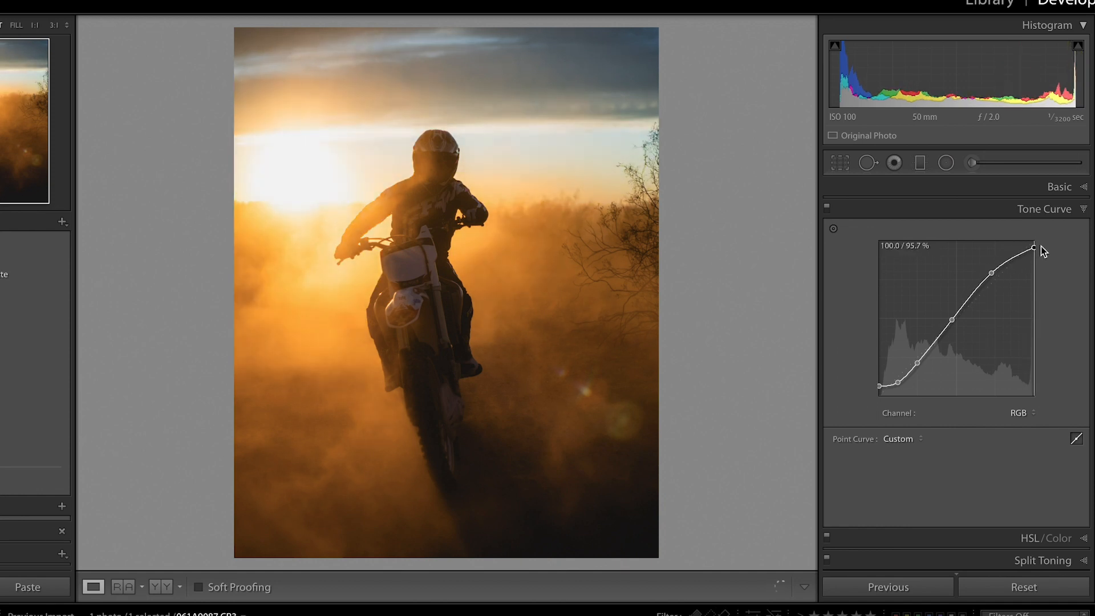
Shift the HSL hues, setting orange to -19 and blue to -11.
click(1047, 534)
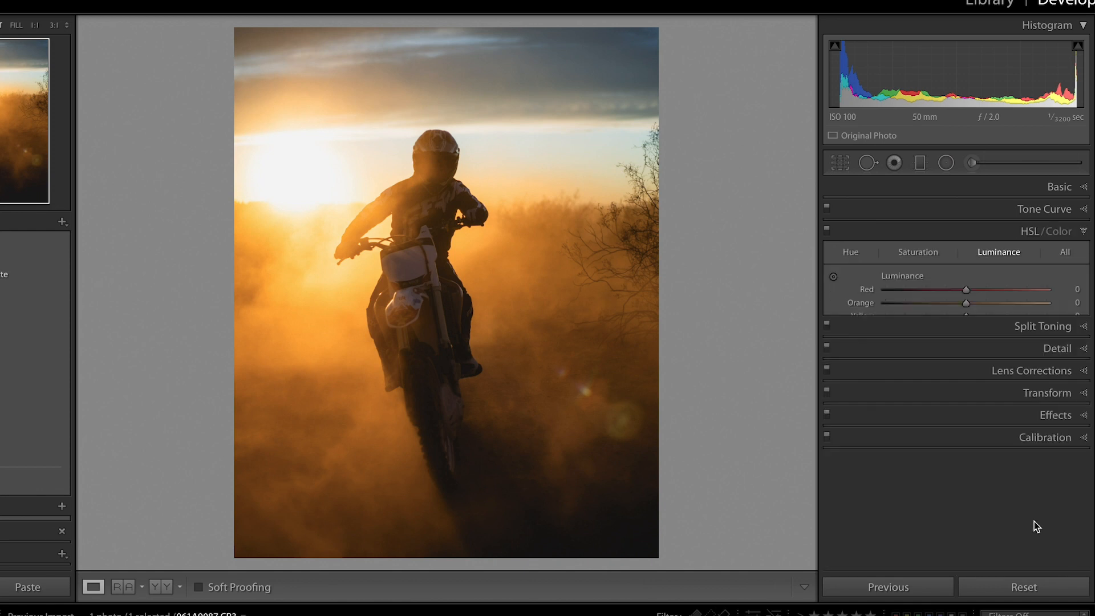
click(857, 254)
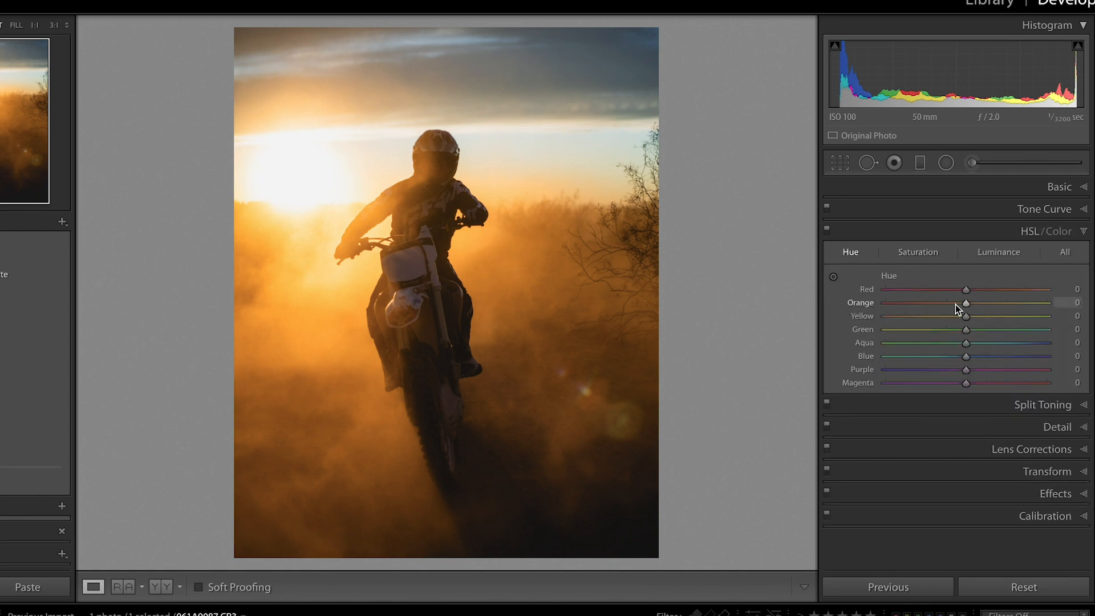
drag(956, 305, 950, 303)
mouse_move(957, 353)
mouse_down()
mouse_move(943, 356)
mouse_move(956, 355)
mouse_up()
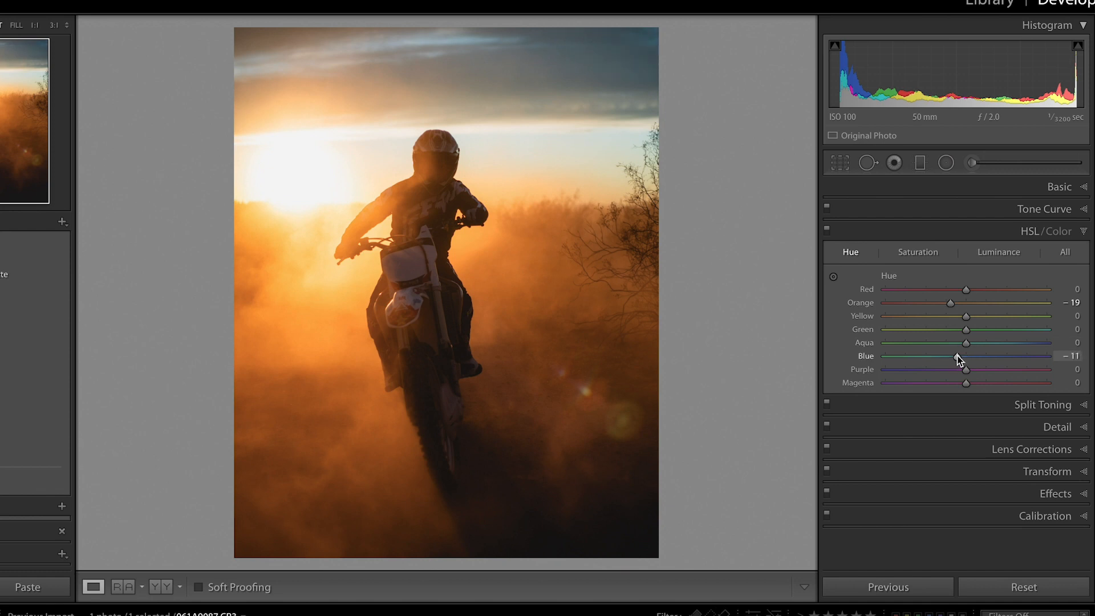
Adjust the orange and yellow HSL saturation, and set luminance to +7 for orange, -8 for yellow and a darker blue.
click(921, 252)
mouse_move(948, 304)
mouse_down()
mouse_move(980, 304)
mouse_move(960, 316)
mouse_up()
click(990, 253)
drag(984, 302, 961, 317)
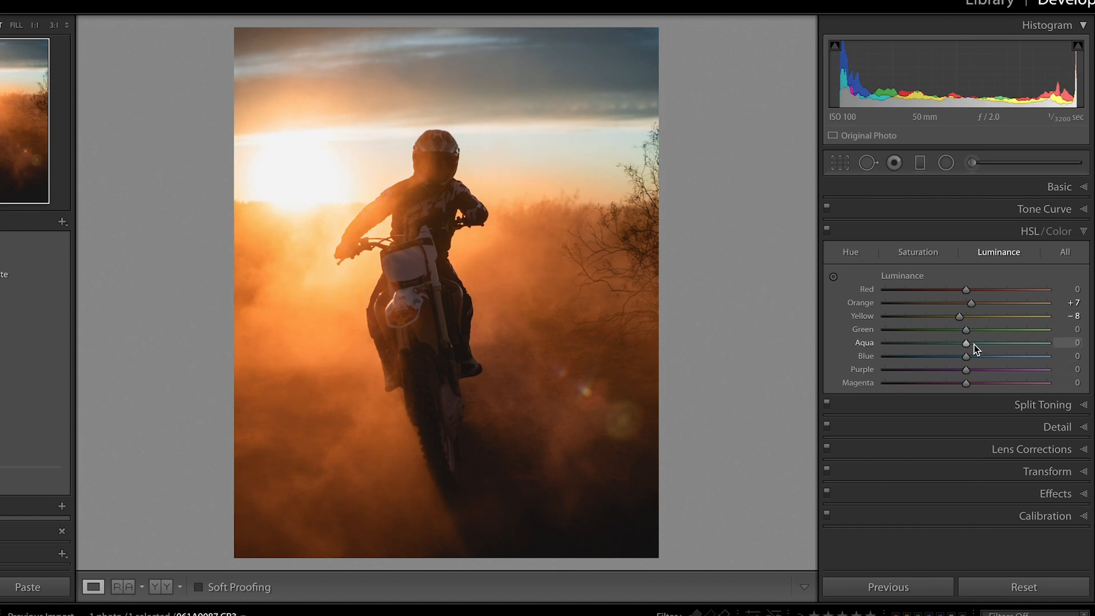
drag(976, 356, 928, 359)
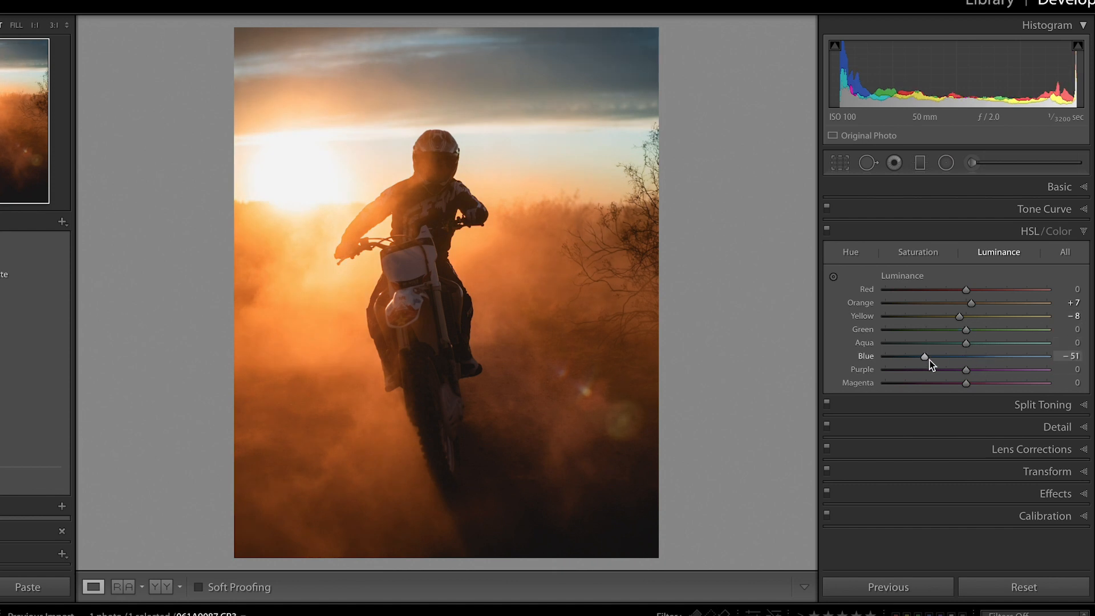
Split tone the shadows with hue 212 and saturation 10, and set the balance to -82.
click(1023, 405)
click(1060, 362)
text(212)
key(Return)
click(1064, 374)
text(10)
key(Return)
drag(961, 323, 898, 325)
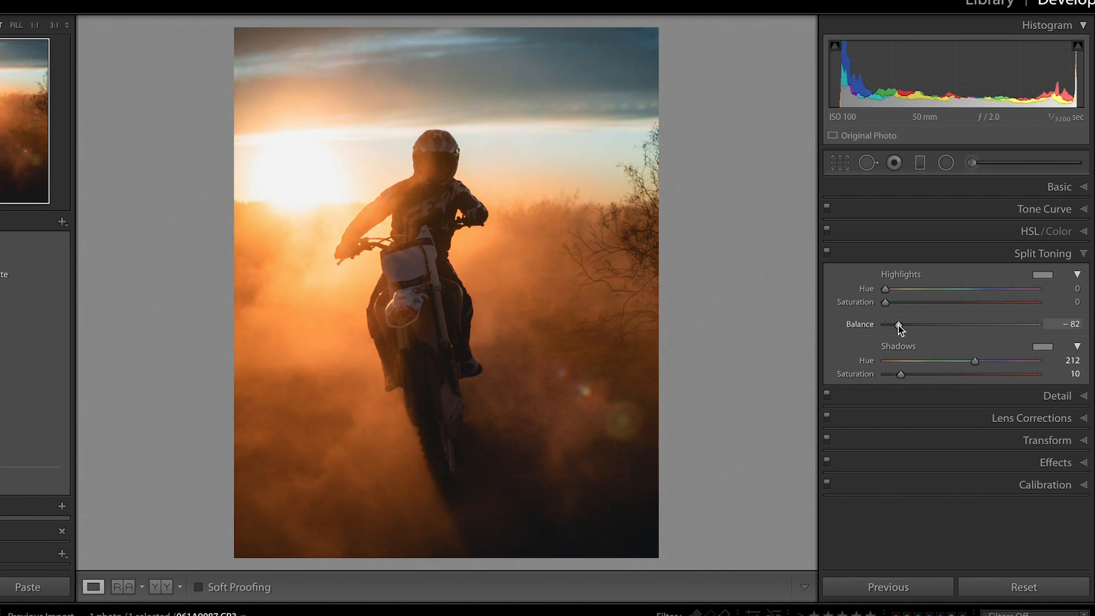
Split tone the highlights with hue 35 and saturation 10.
click(1071, 289)
text(35)
key(Return)
click(1080, 303)
text(10)
key(Return)
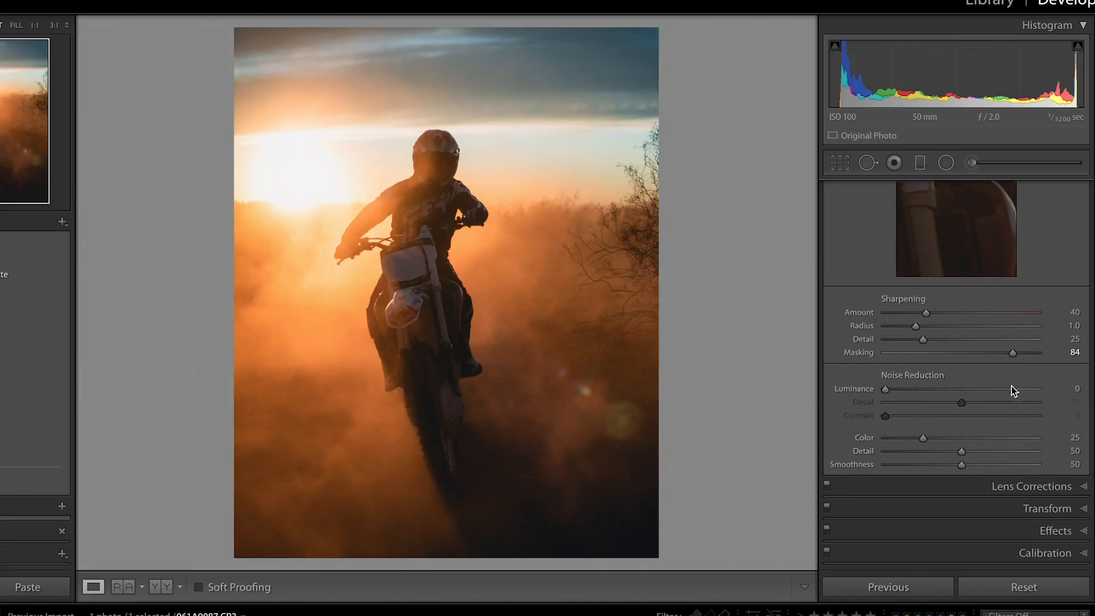
Set the sharpening masking to 83 and enable the lens profile corrections.
key(alt)
mouse_move(1011, 353)
mouse_down()
mouse_move(905, 358)
mouse_move(1010, 358)
mouse_up()
click(995, 486)
click(909, 355)
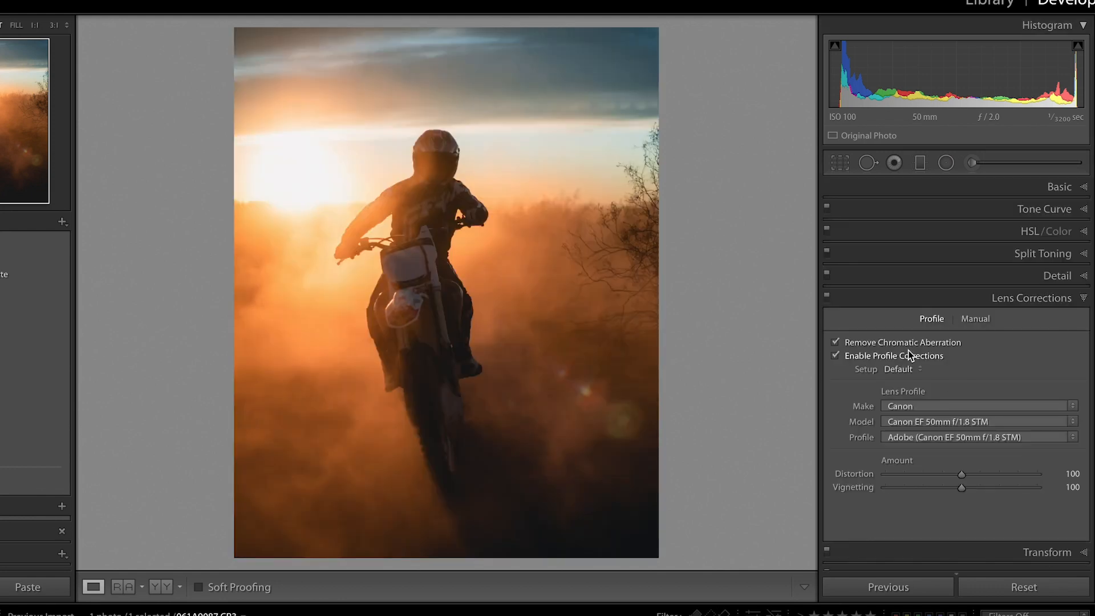
Add a Highlight Priority post-crop vignette with amount -23, midpoint 22 and feather 100.
scroll(1028, 512, down, 1)
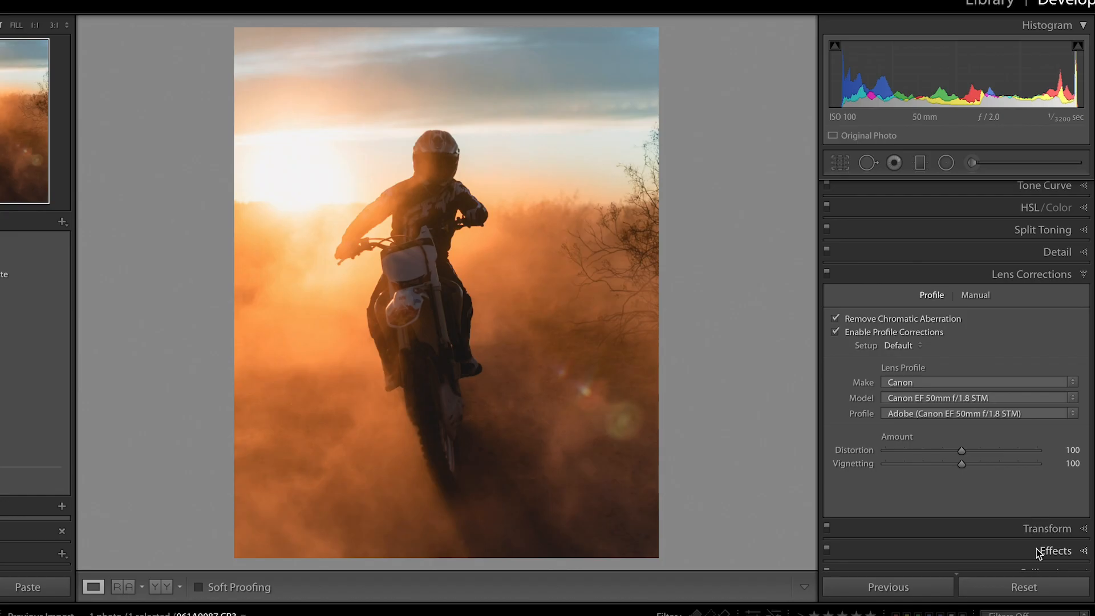
click(960, 342)
click(942, 392)
drag(942, 393, 944, 394)
drag(961, 430, 1068, 435)
drag(949, 410, 919, 410)
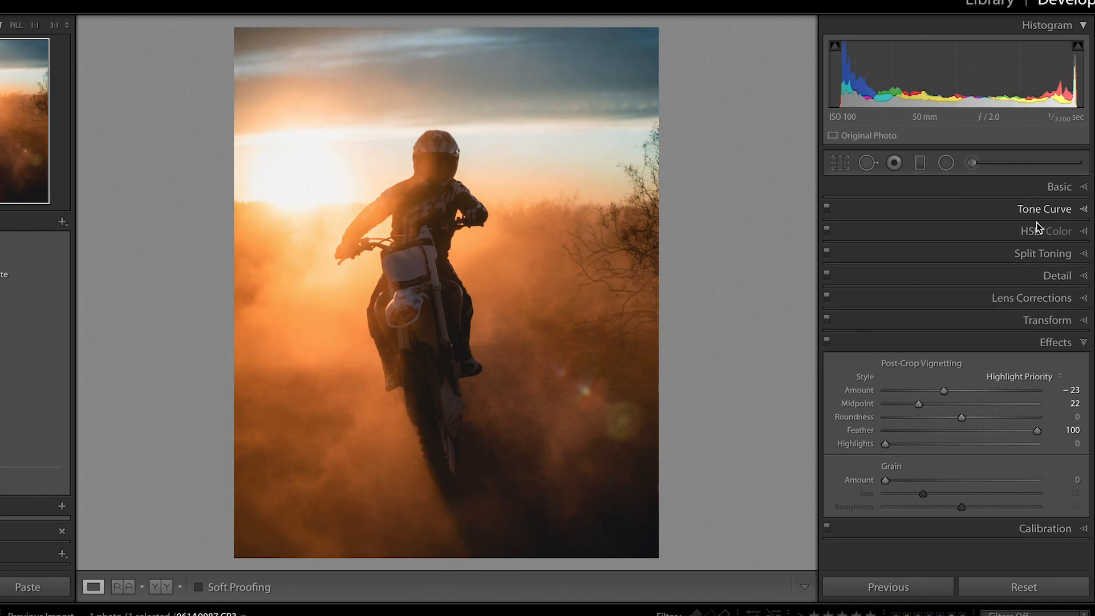
Refine the basic adjustments to exposure +0.30, contrast +53, highlights -81, whites -9, blacks -33 and dehaze +3.
click(1043, 188)
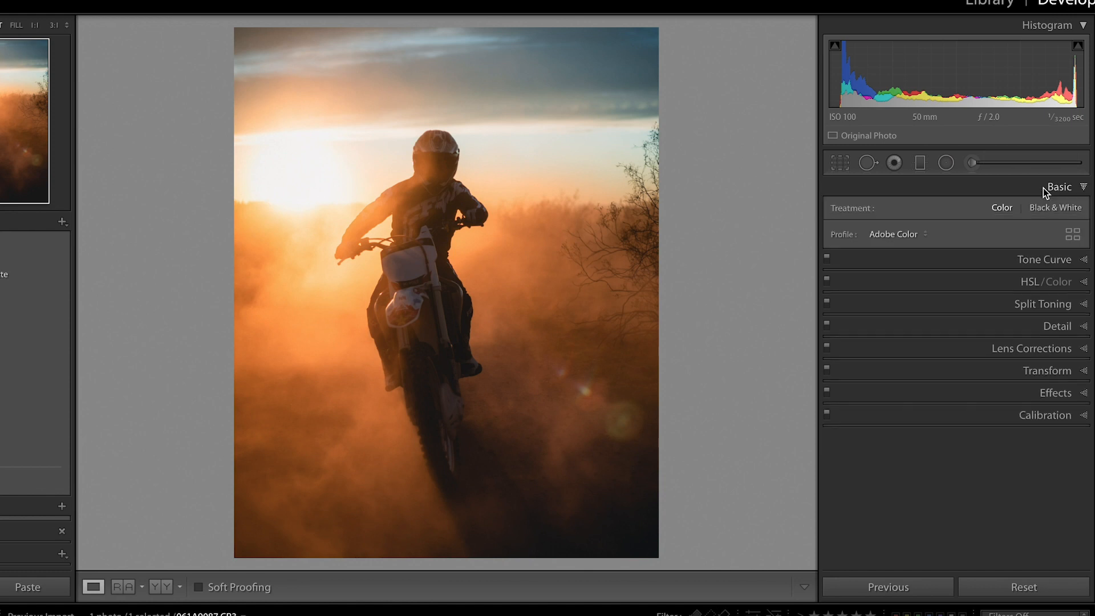
drag(961, 334, 966, 334)
drag(918, 371, 935, 409)
click(1002, 352)
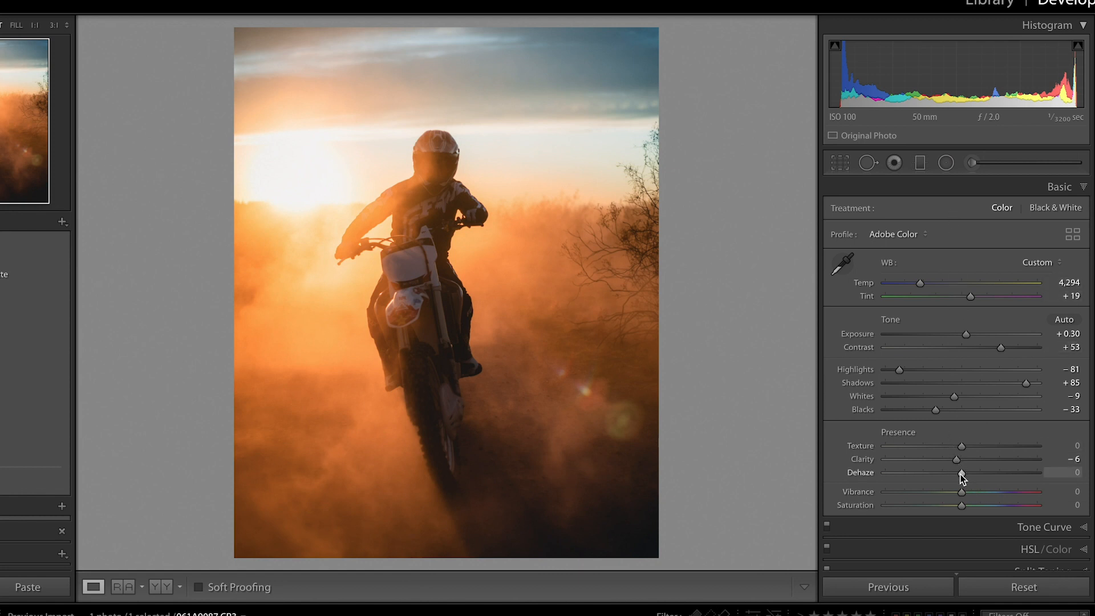
drag(956, 474, 962, 473)
Add a diagonal graduated filter darkening the photo's lower-right corner with exposure -1.29, centered beside the front wheel.
key(m)
drag(535, 505, 394, 225)
click(950, 261)
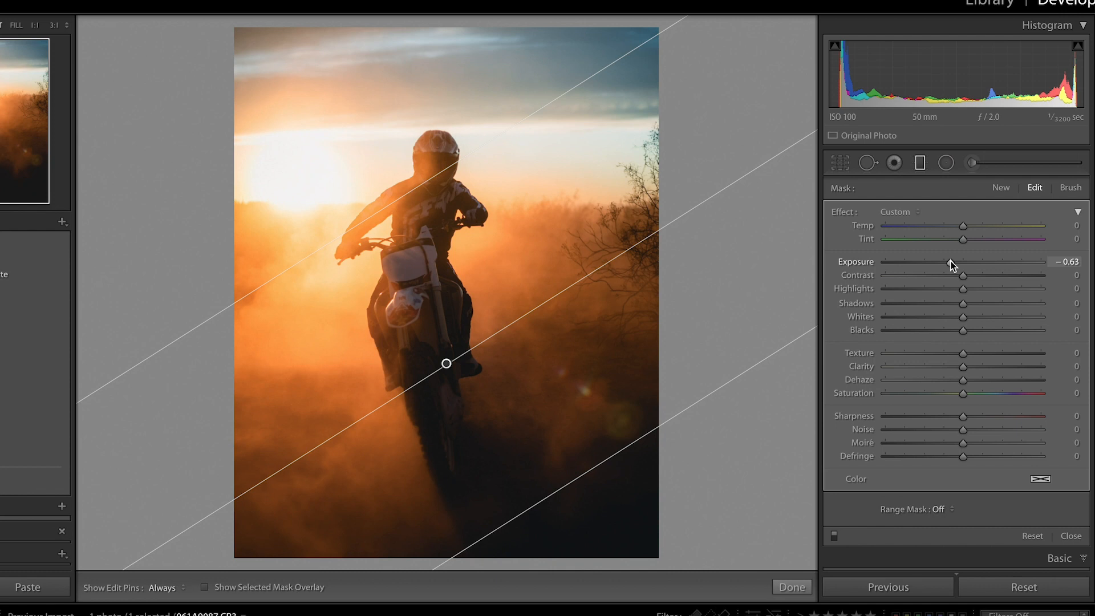
drag(943, 261, 937, 262)
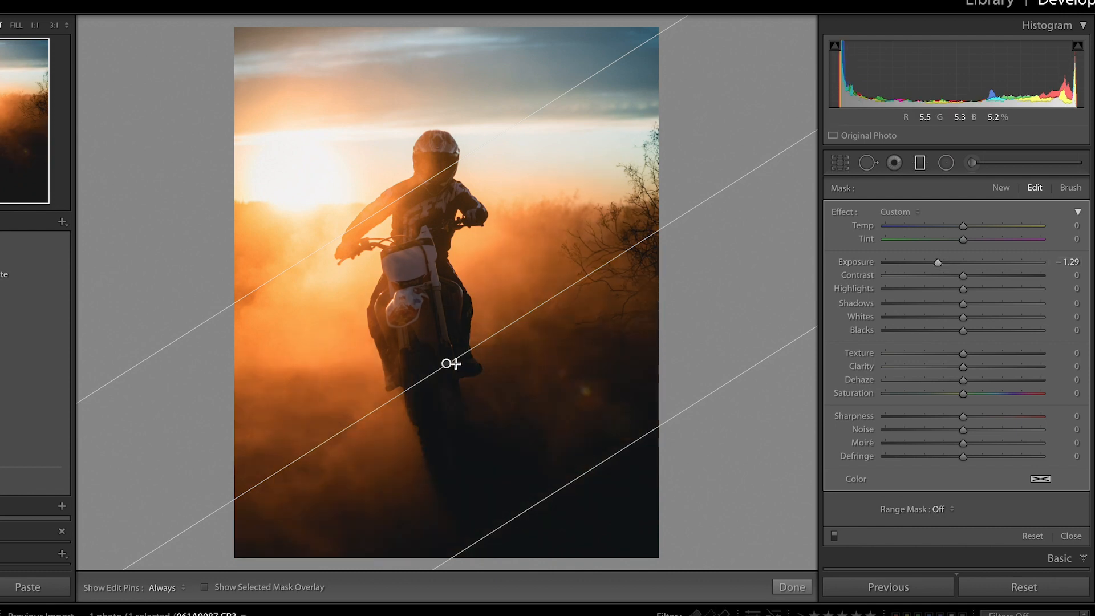
drag(448, 364, 481, 423)
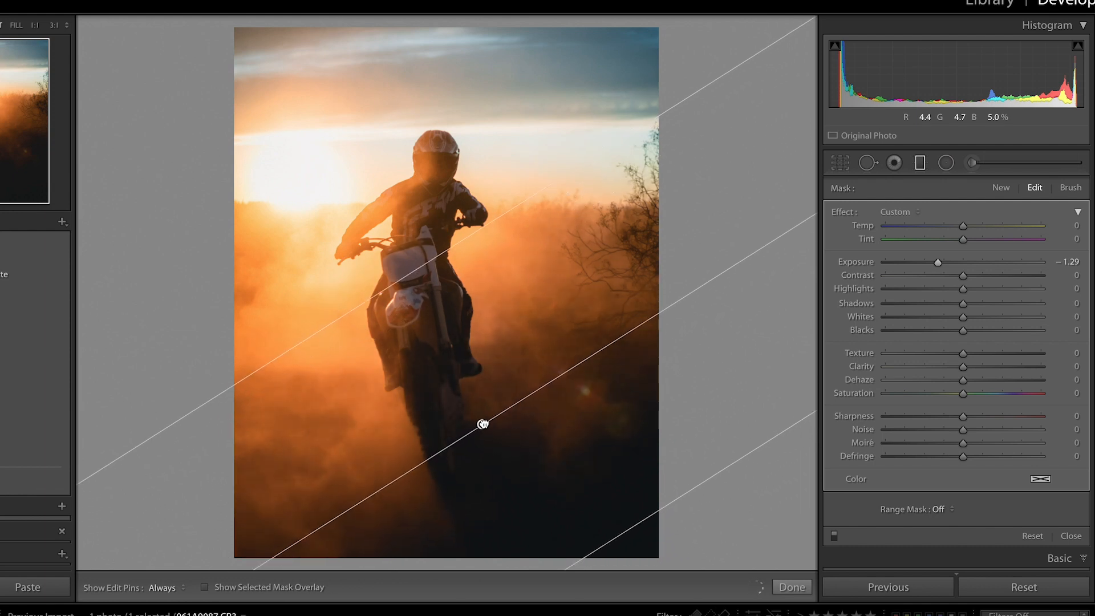
Draw a large radial filter over the upper-right sky, centered beyond the photo's right edge.
click(945, 164)
drag(550, 66, 992, 194)
drag(702, 135, 853, 120)
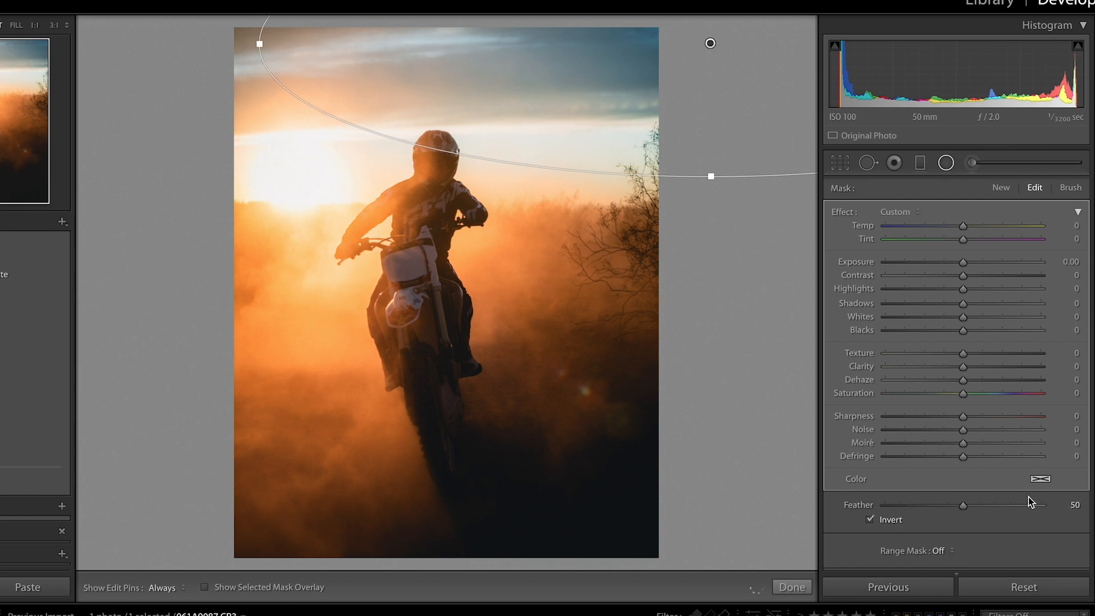
Give the sky's radial filter a color tint with 10% saturation.
click(1041, 480)
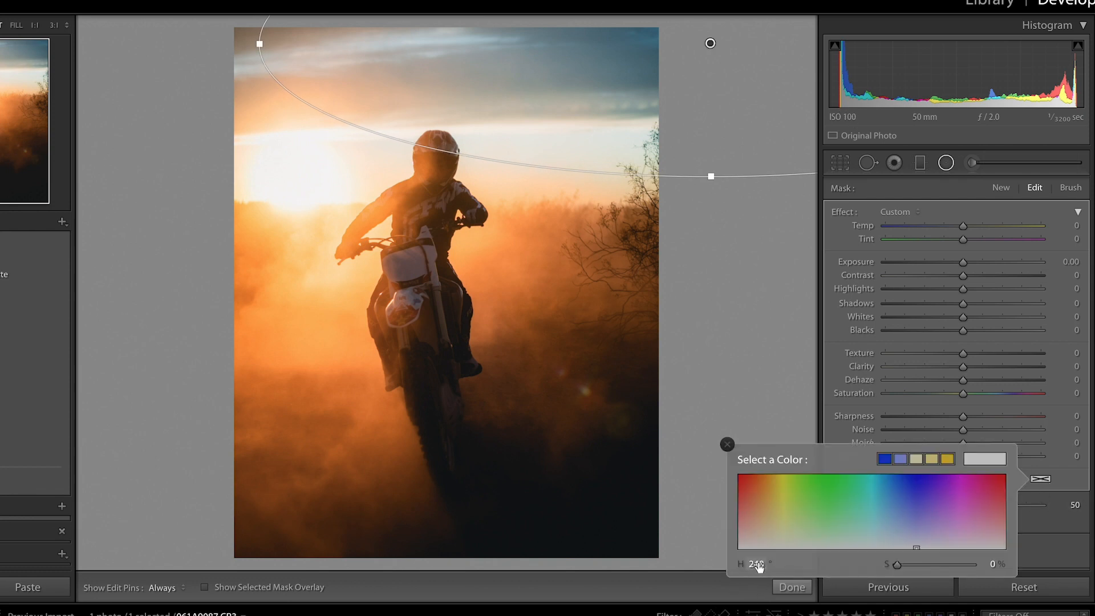
key(Return)
click(993, 564)
text(10)
key(Return)
click(727, 444)
Set the sky filter's feather to 100, move it slightly lower and set its exposure to 0.35.
drag(963, 505, 1043, 505)
drag(697, 128, 697, 140)
drag(962, 261, 970, 261)
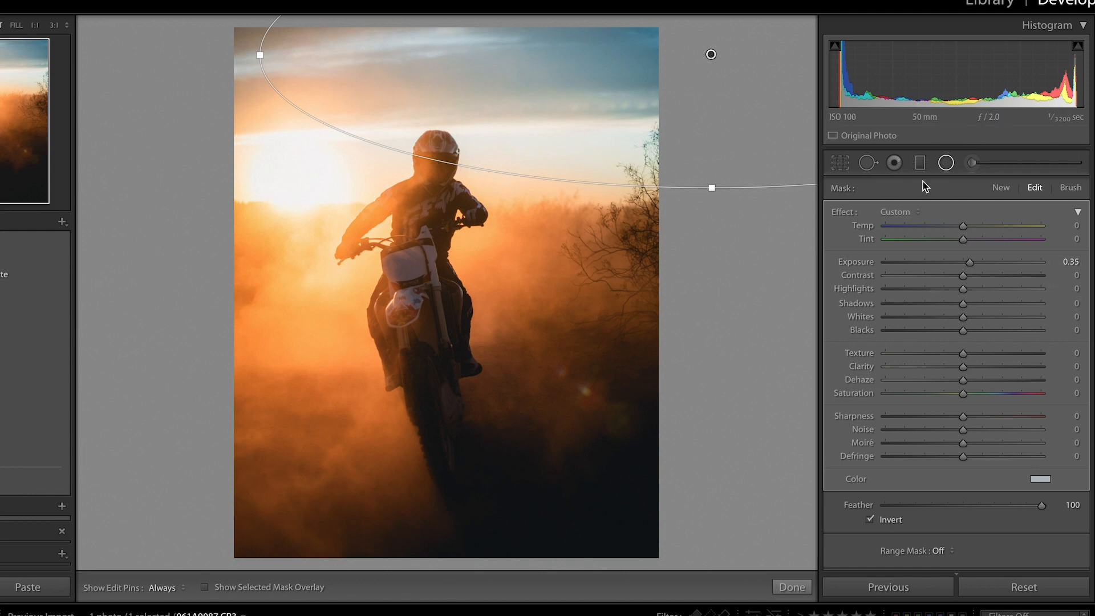
Add a radial filter around the sun with clarity -54, dehaze -15 and reduced contrast.
click(1000, 187)
drag(296, 168, 419, 263)
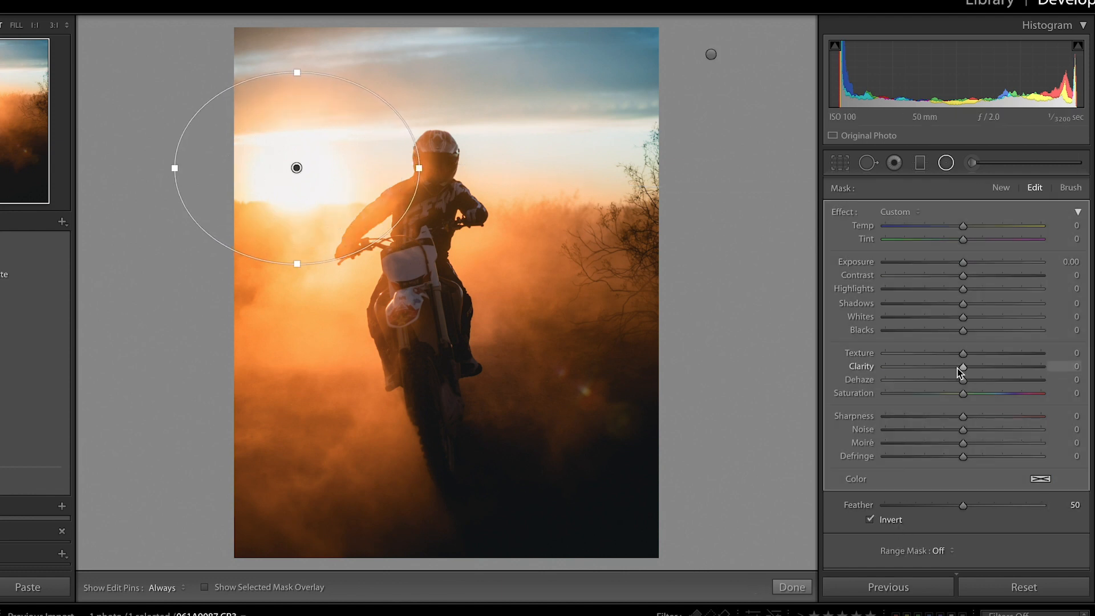
mouse_move(936, 368)
mouse_down()
mouse_move(921, 368)
mouse_move(940, 384)
mouse_move(979, 380)
mouse_move(951, 383)
mouse_up()
drag(963, 276, 948, 278)
Limit the sun filter with a luminance range mask set to 68/100.
click(938, 551)
click(950, 575)
scroll(941, 537, down, 3)
drag(886, 535, 991, 534)
scroll(1065, 534, down, 2)
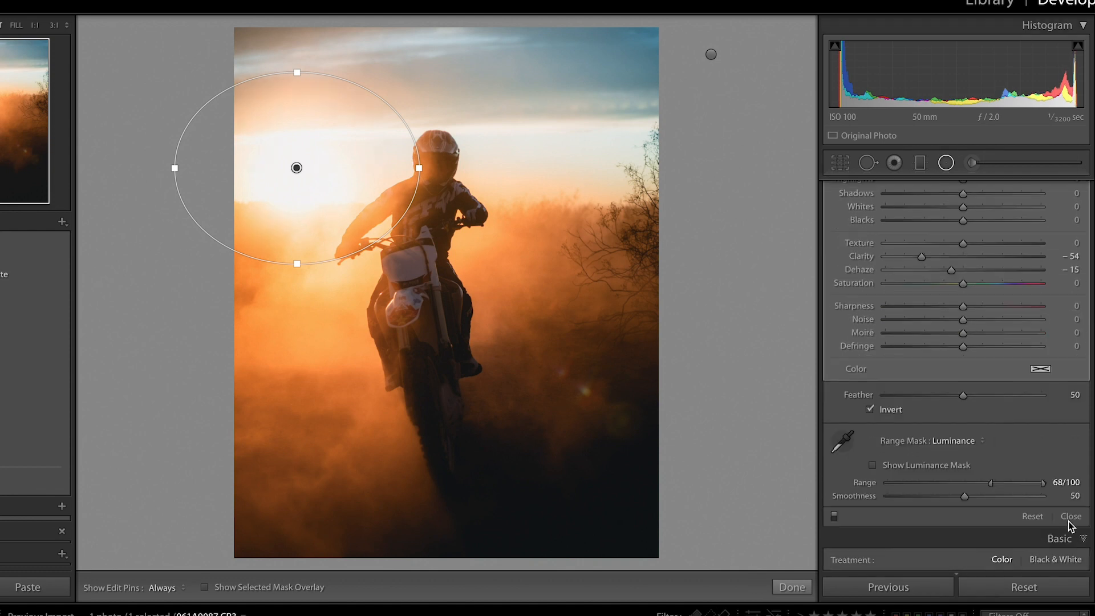
Add a narrow radial filter, rotated and positioned diagonally from the sun across the bike toward the lower-right lens flare.
scroll(986, 342, up, 5)
click(1001, 188)
drag(383, 249, 691, 275)
drag(372, 216, 411, 212)
drag(422, 266, 463, 281)
drag(448, 227, 449, 235)
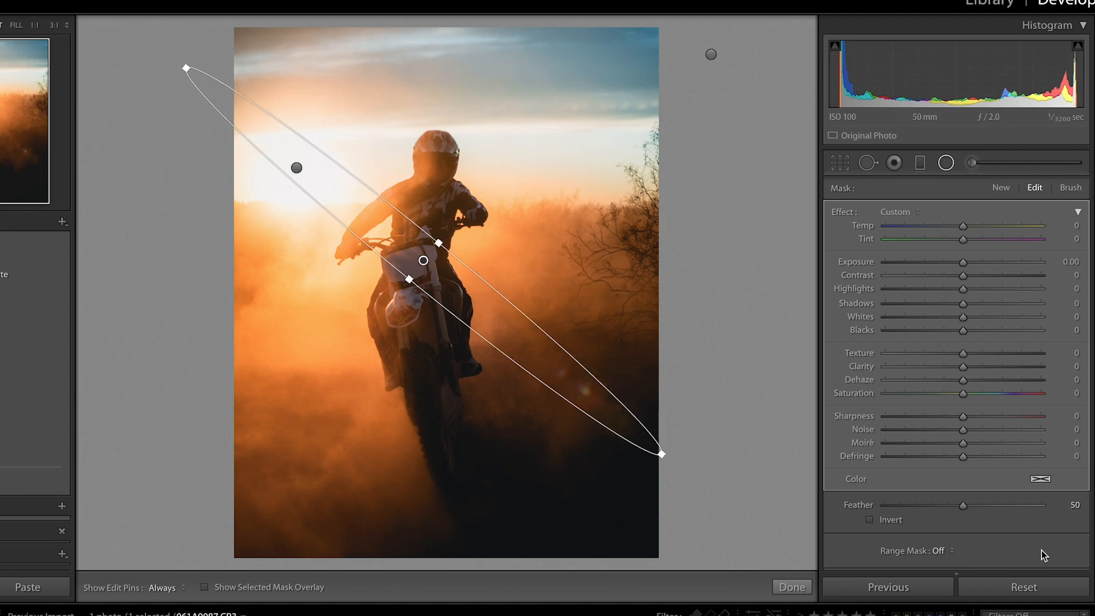
drag(521, 333, 581, 380)
Set the light-ray filter's exposure to 0.40, temperature to -13 and feather to 100.
drag(962, 262, 976, 263)
drag(963, 226, 953, 227)
drag(963, 505, 1041, 505)
drag(975, 262, 970, 262)
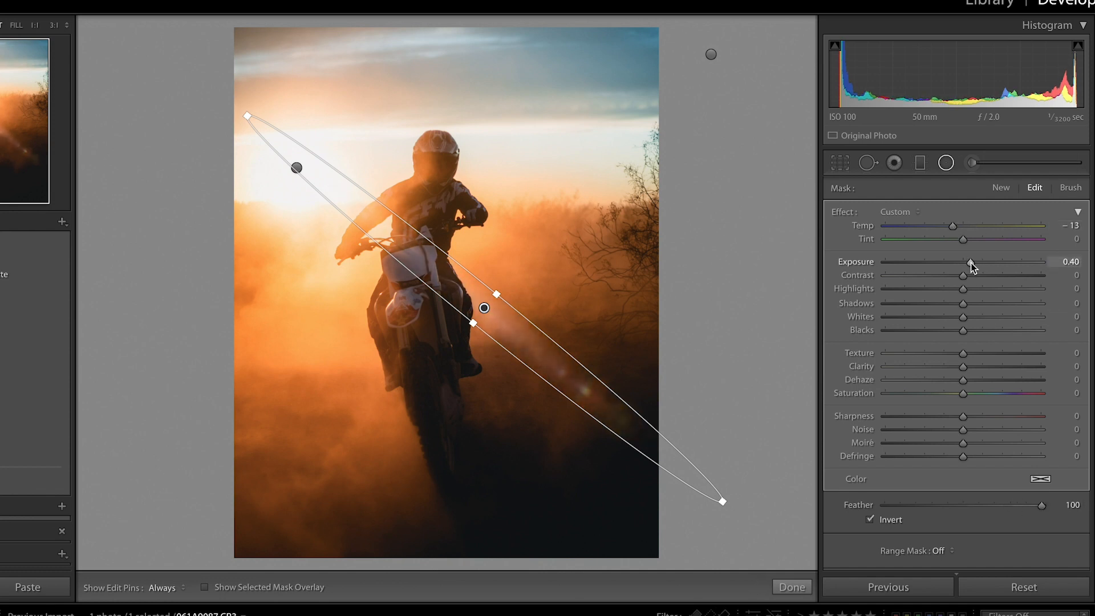
Add a tall radial filter around the rider and bike with slightly raised exposure, blacks -5 and clarity 5.
click(999, 188)
drag(410, 303, 514, 509)
drag(963, 262, 967, 262)
drag(963, 331, 968, 367)
Close the radial filter, set the photo's overall shadows to +100 and lower the highlights further.
scroll(1070, 457, down, 5)
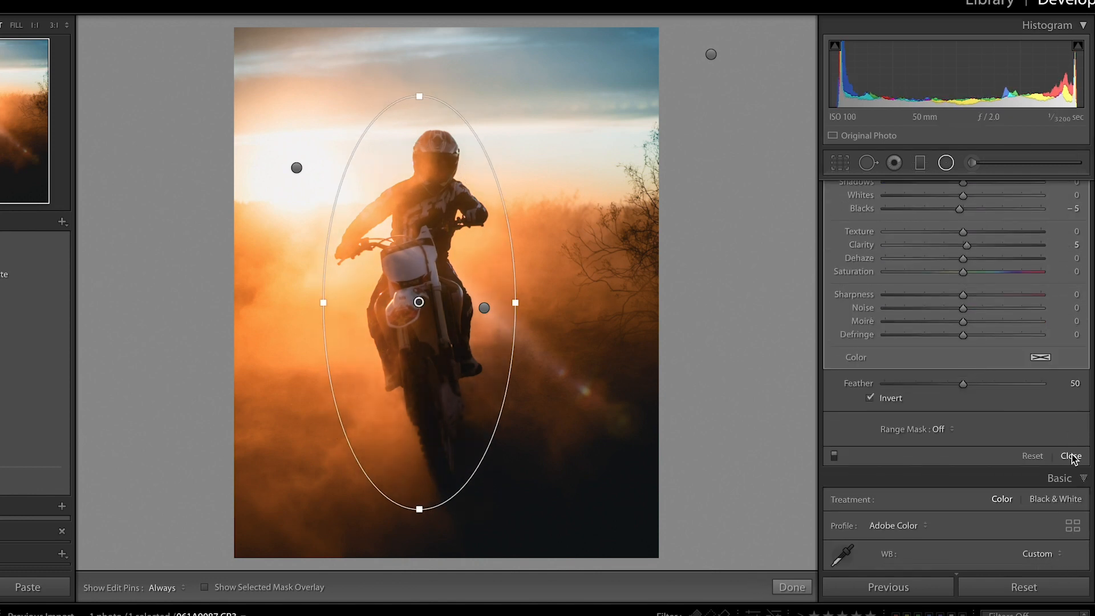
drag(1026, 262, 1038, 261)
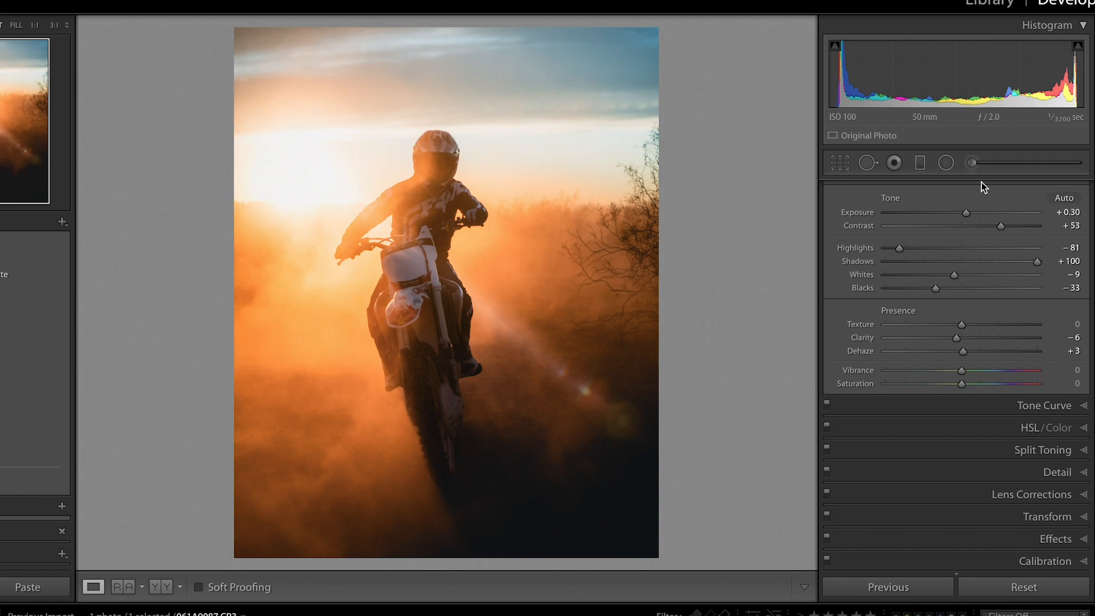
drag(899, 248, 888, 248)
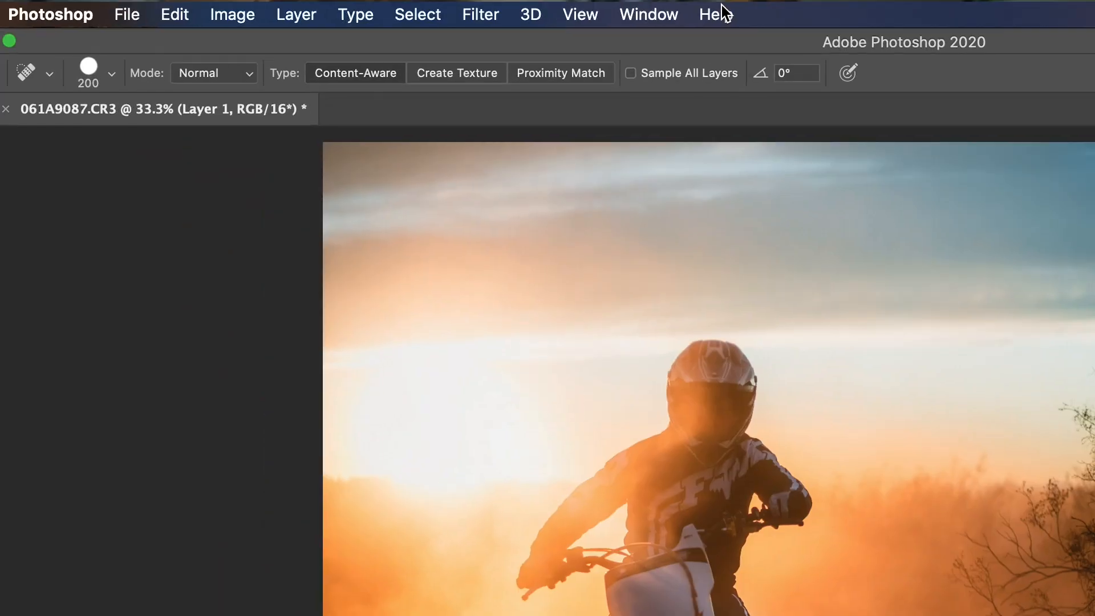
In Photoshop, apply a Radial Blur to Layer 1 with amount 20, Zoom method and Best quality.
click(713, 13)
text(rad)
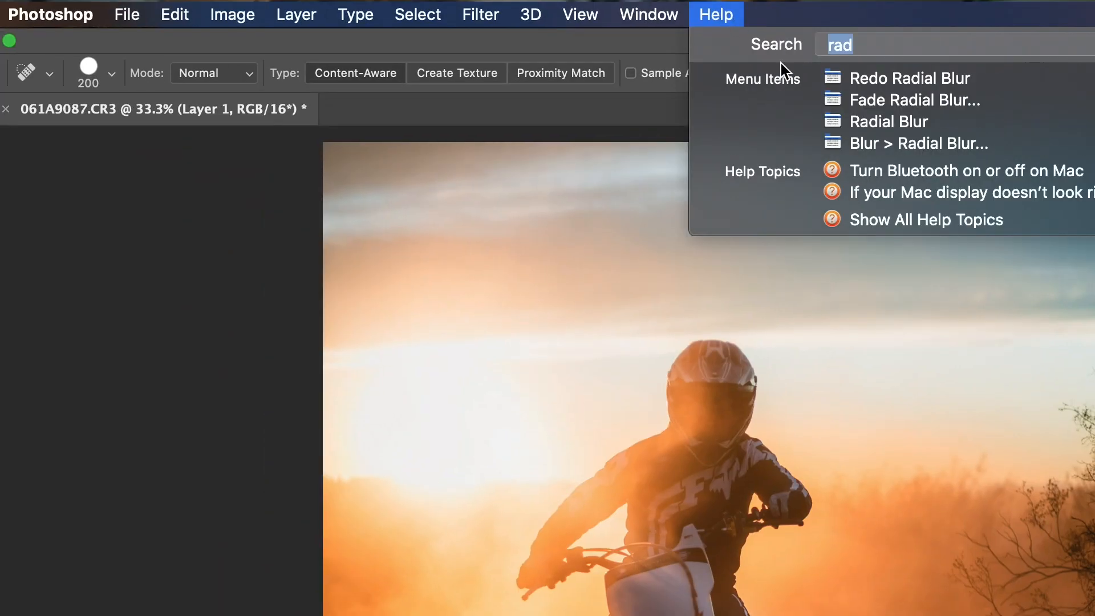
mouse_move(920, 140)
click(920, 139)
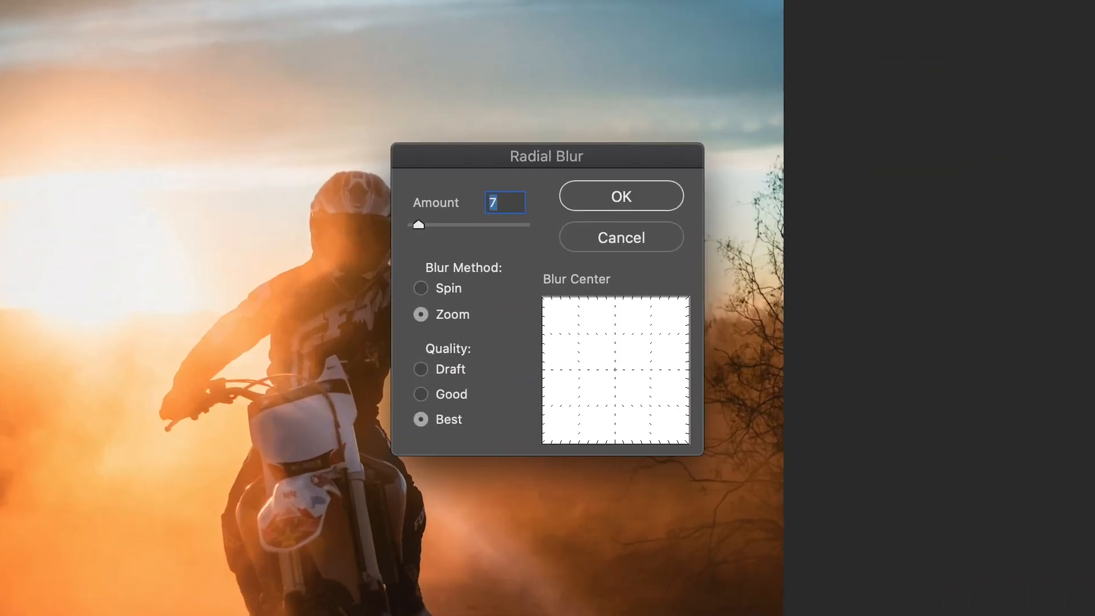
click(572, 193)
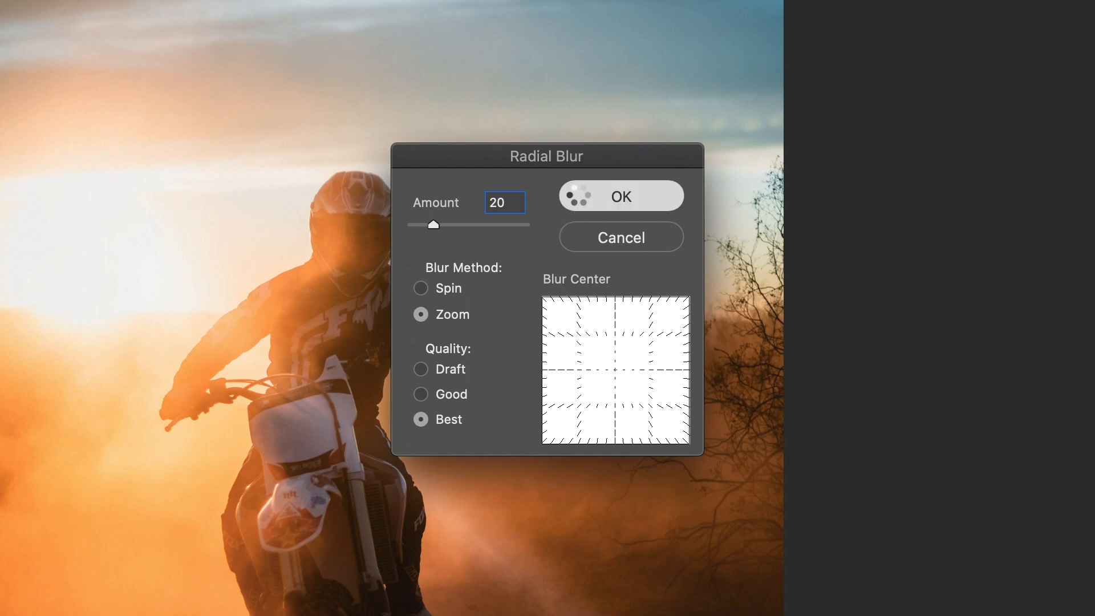